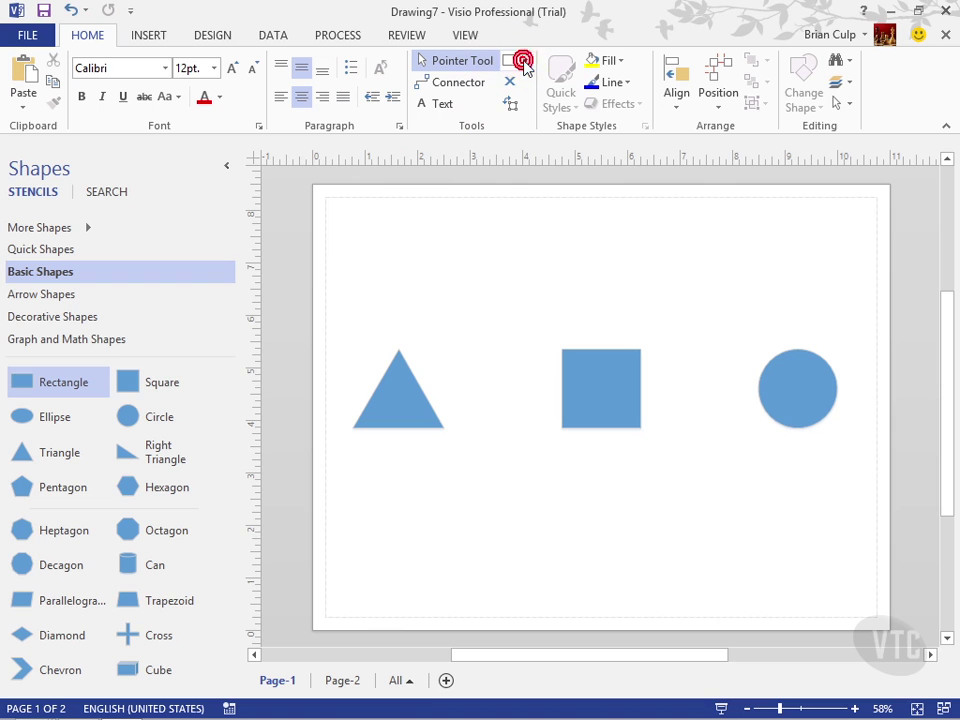
Step: Pick the Line tool from the drawing tools list and start at the triangle's centre point
{"action": "left_click", "coordinate": [526, 63]}
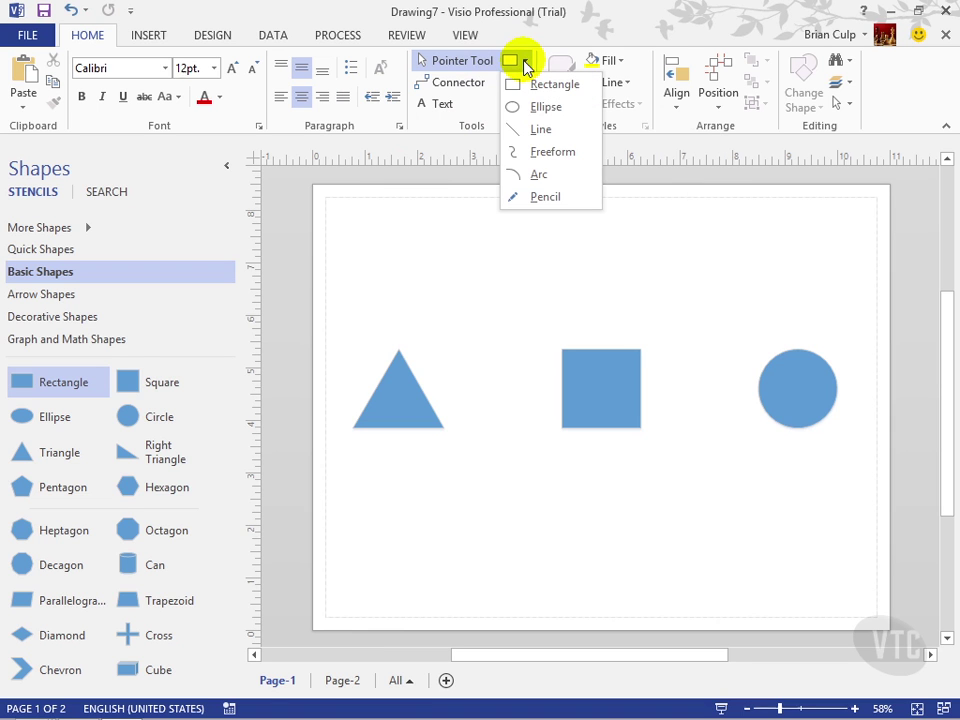
{"action": "left_click", "coordinate": [534, 130]}
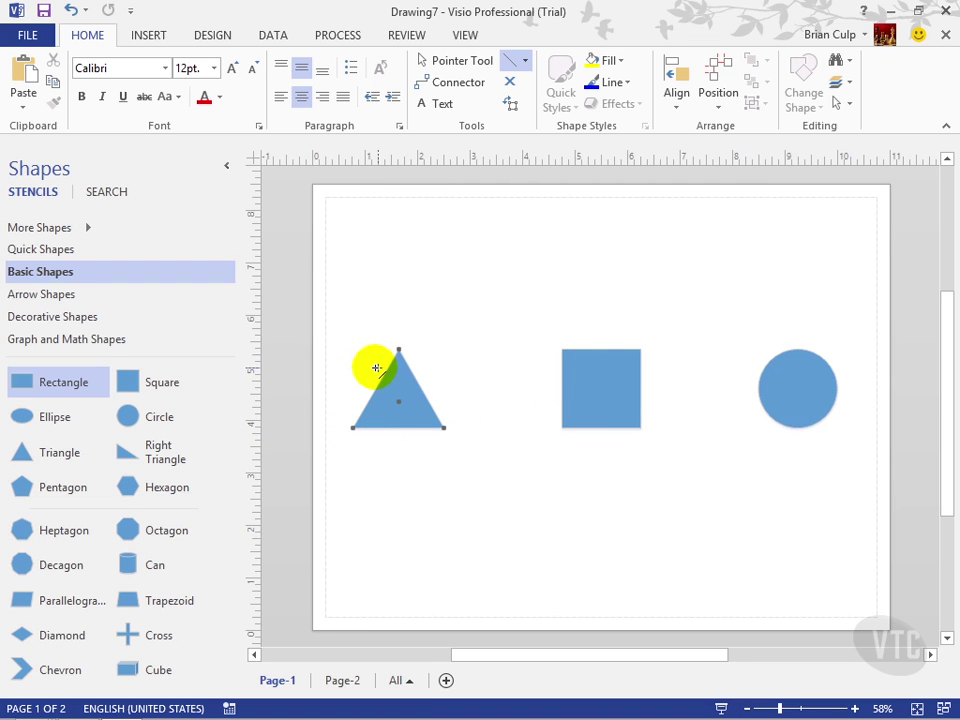
{"action": "left_click", "coordinate": [396, 404]}
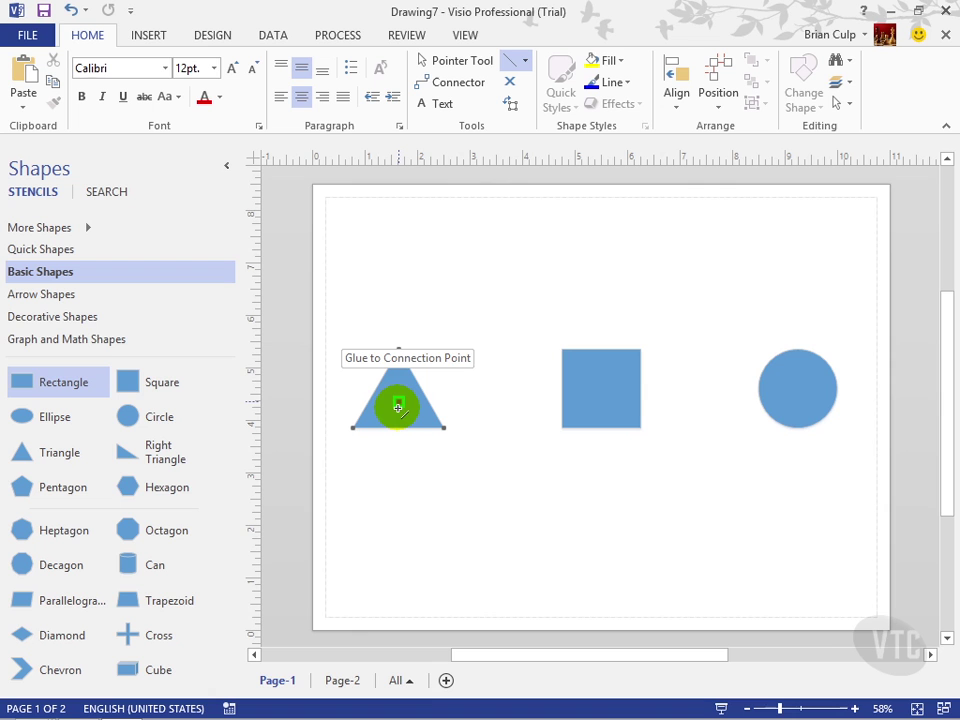
Step: Draw a 3.125 in. line from the triangle's centre to the square's left connection point
{"action": "scroll", "coordinate": [396, 405], "scroll_direction": "up", "scroll_amount": 3}
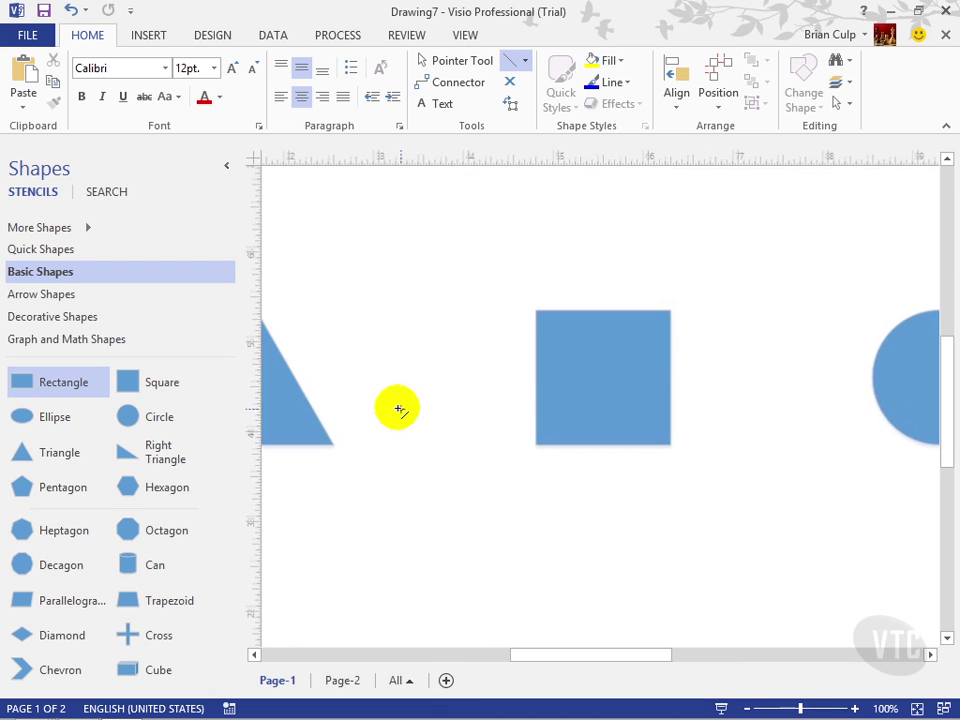
{"action": "scroll", "coordinate": [524, 623], "scroll_direction": "left", "scroll_amount": 3}
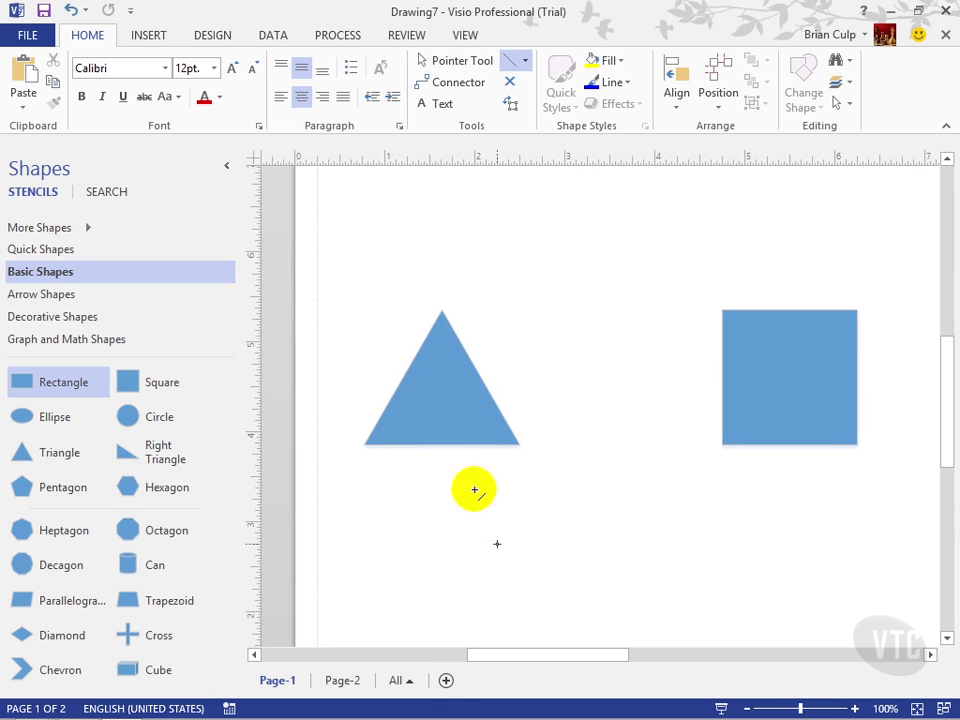
{"action": "left_click", "coordinate": [444, 400]}
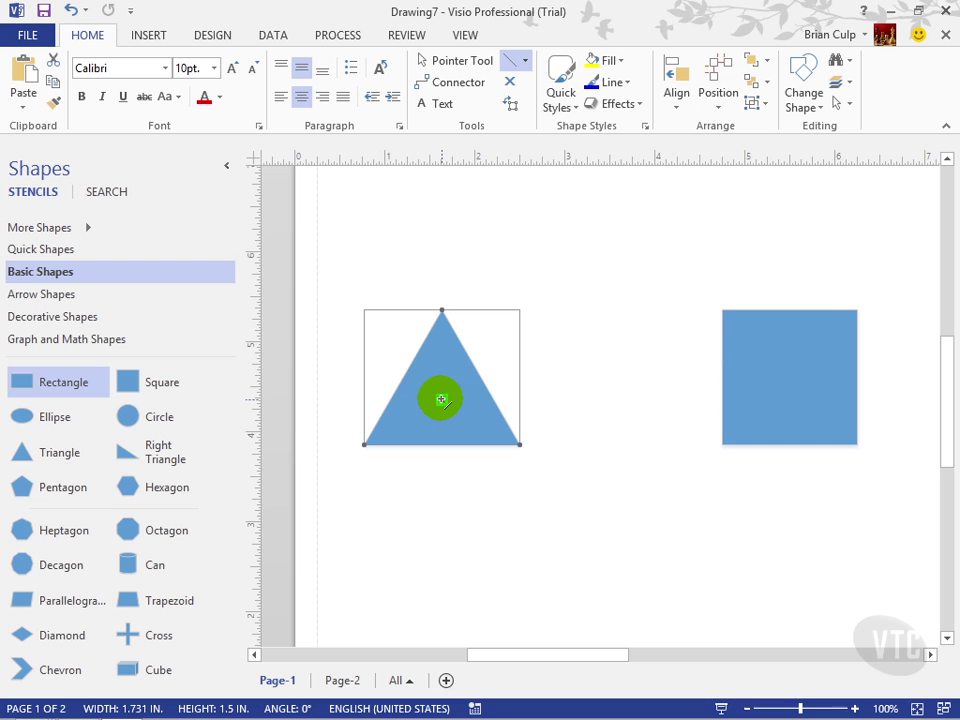
{"action": "mouse_move", "coordinate": [441, 400]}
{"action": "left_mouse_down"}
{"action": "mouse_move", "coordinate": [746, 400]}
{"action": "mouse_move", "coordinate": [782, 345]}
{"action": "mouse_move", "coordinate": [789, 313]}
{"action": "mouse_move", "coordinate": [722, 377]}
{"action": "left_mouse_up"}
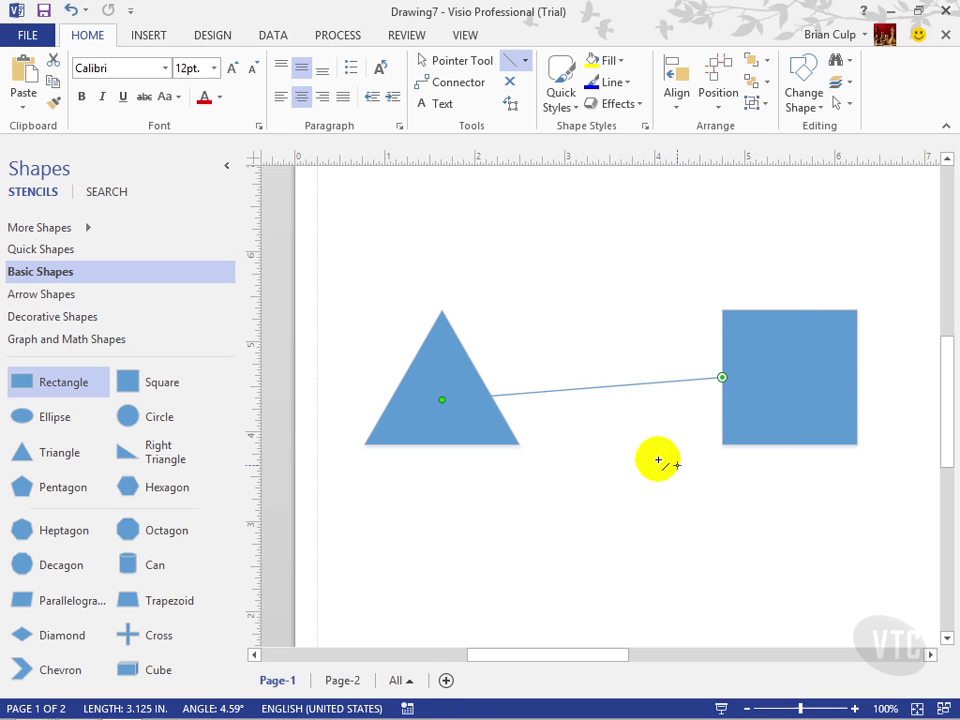
{"action": "left_click", "coordinate": [426, 396]}
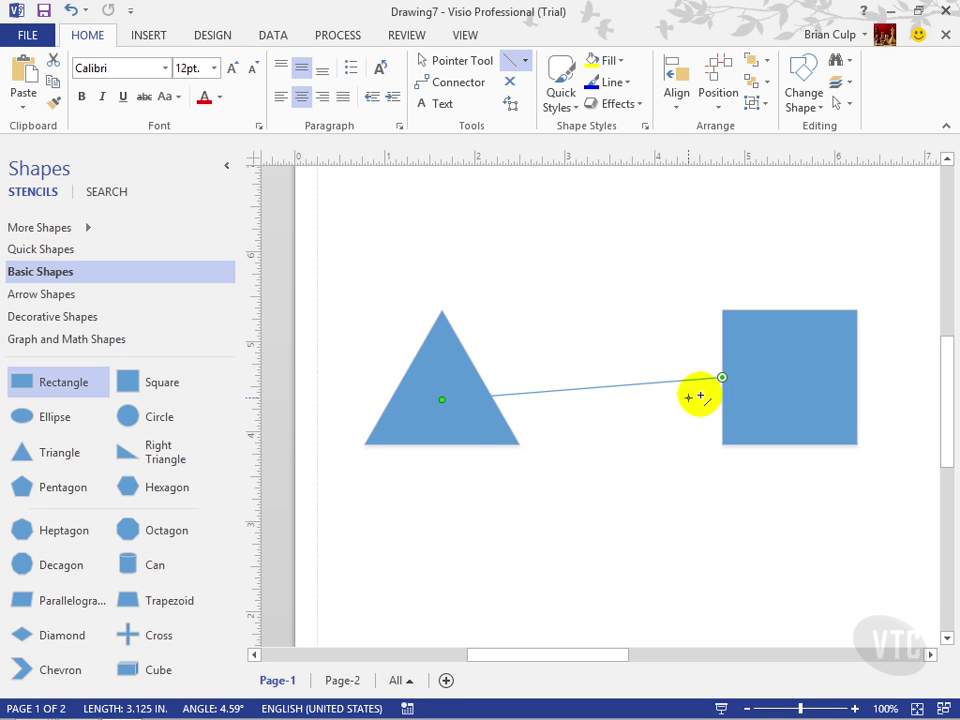
Step: Draw a 3 in. horizontal line from the square's right side to the circle's centre, then fit the page
{"action": "left_click_drag", "start_coordinate": [580, 662], "coordinate": [670, 652]}
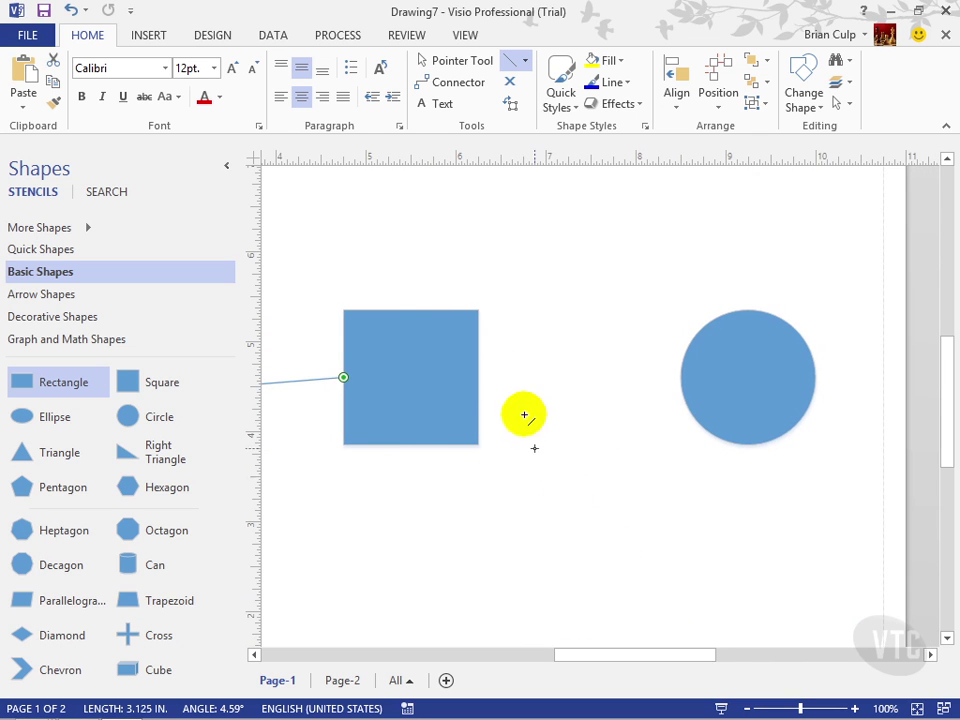
{"action": "left_click", "coordinate": [480, 377]}
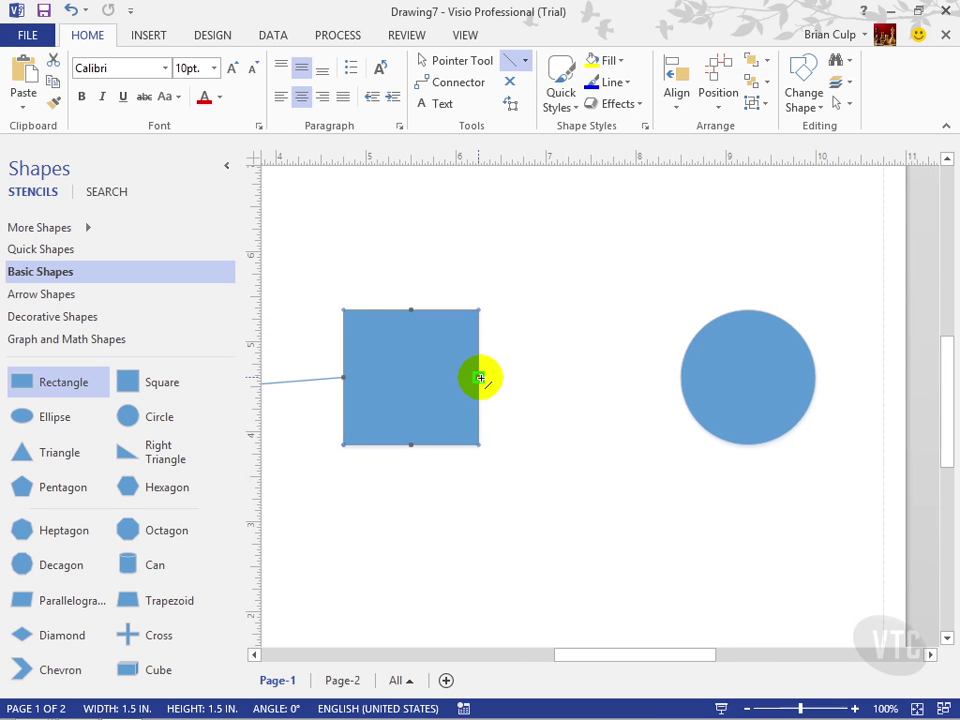
{"action": "left_click_drag", "start_coordinate": [480, 377], "coordinate": [748, 378]}
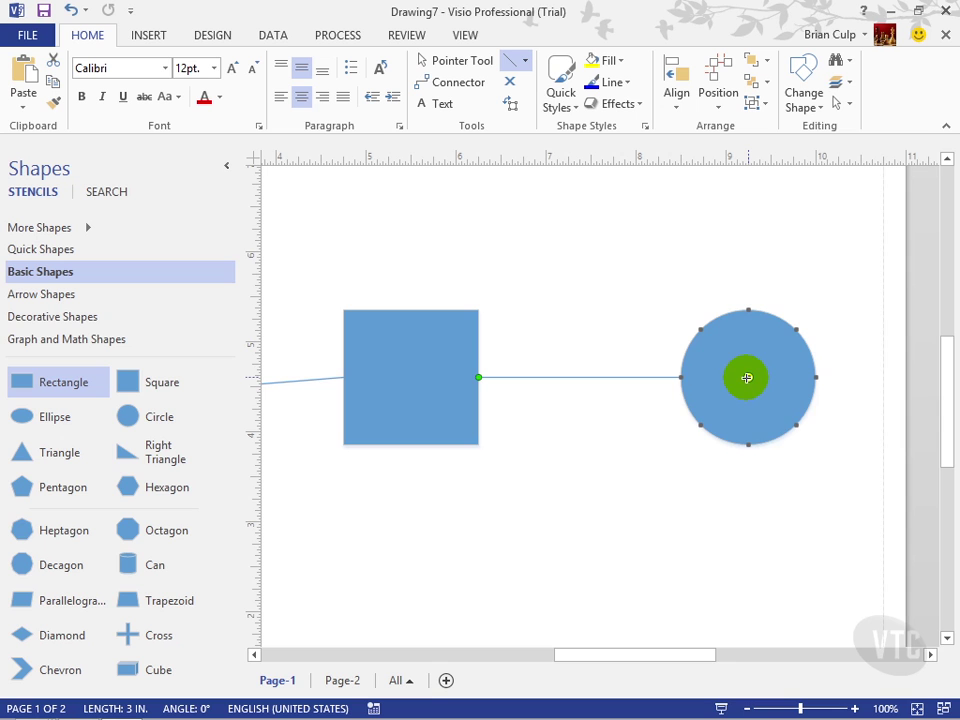
{"action": "key", "text": "ctrl+shift+w"}
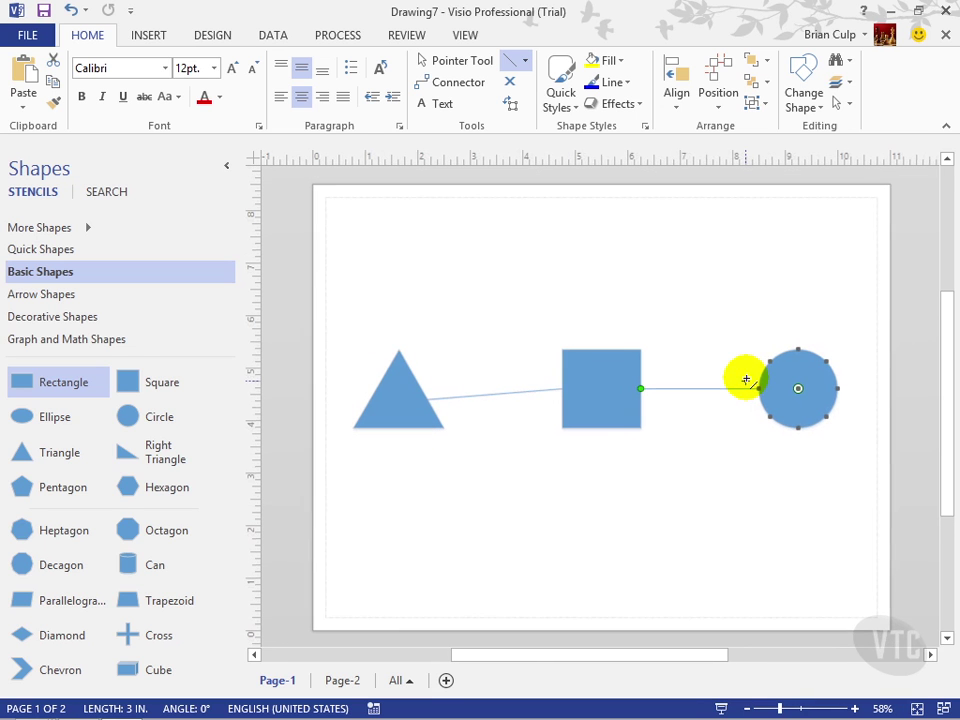
Step: Select each line to confirm the triangle–square and square–circle connections are glued
{"action": "left_click", "coordinate": [444, 62]}
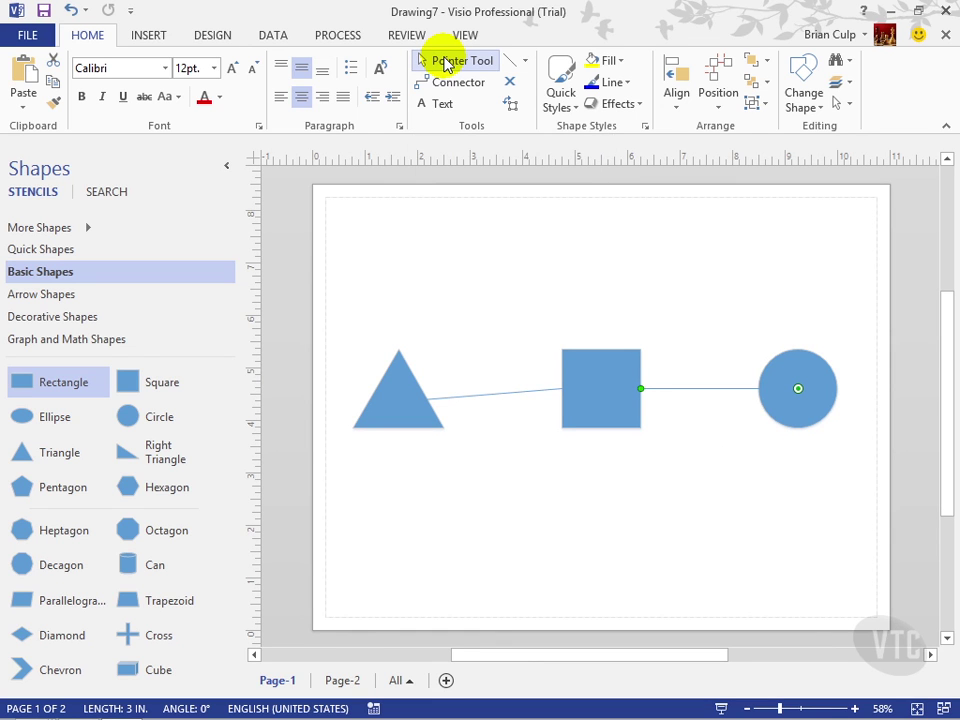
{"action": "left_click", "coordinate": [407, 394]}
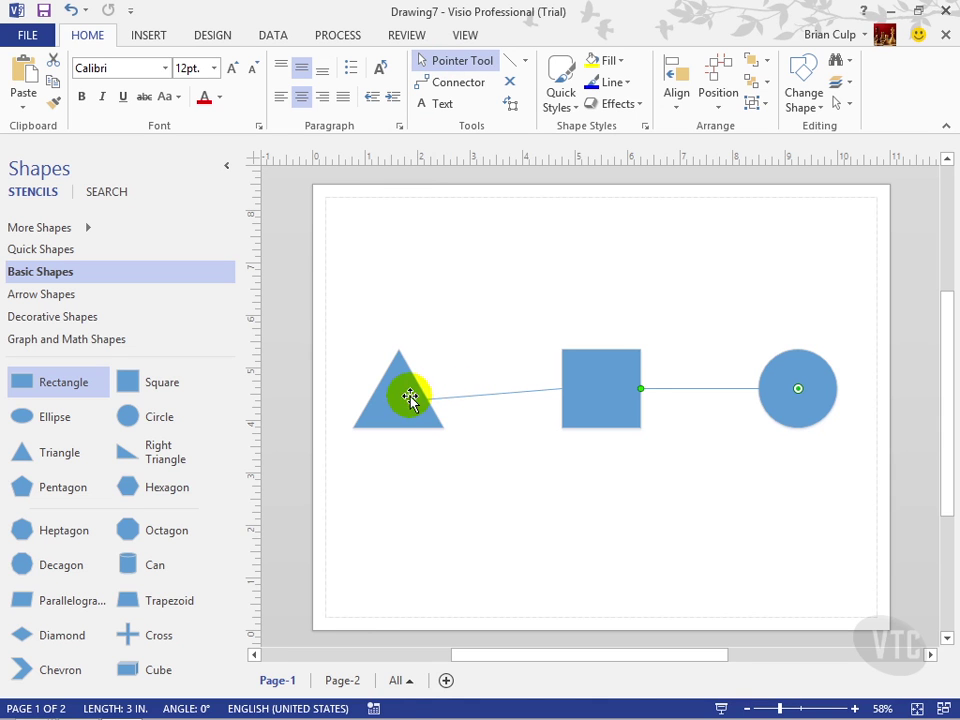
{"action": "left_click", "coordinate": [789, 407]}
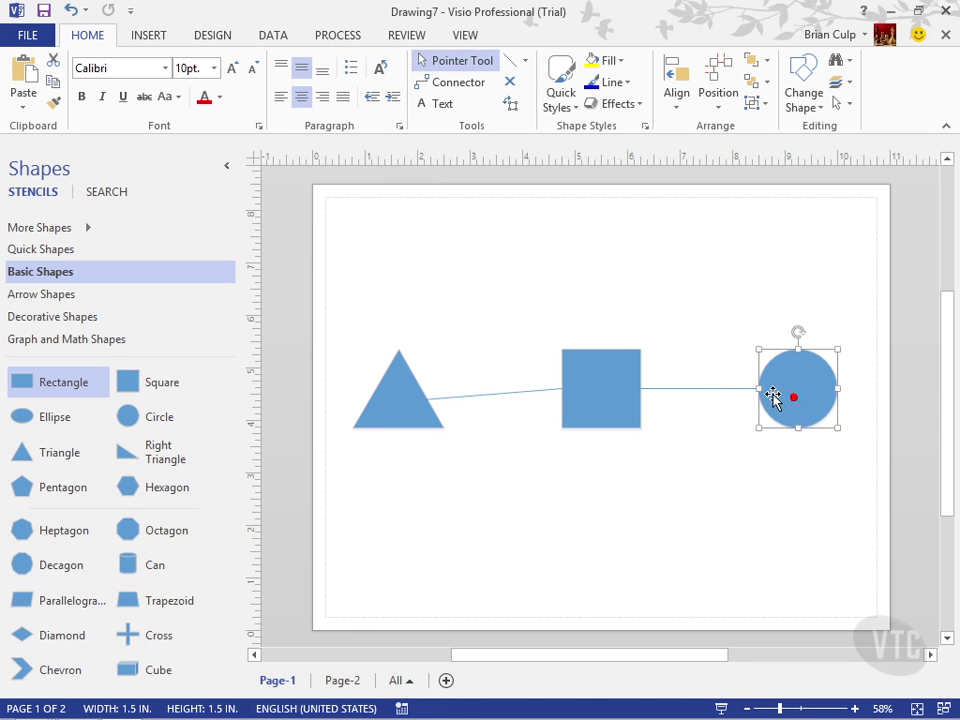
{"action": "left_click", "coordinate": [710, 389]}
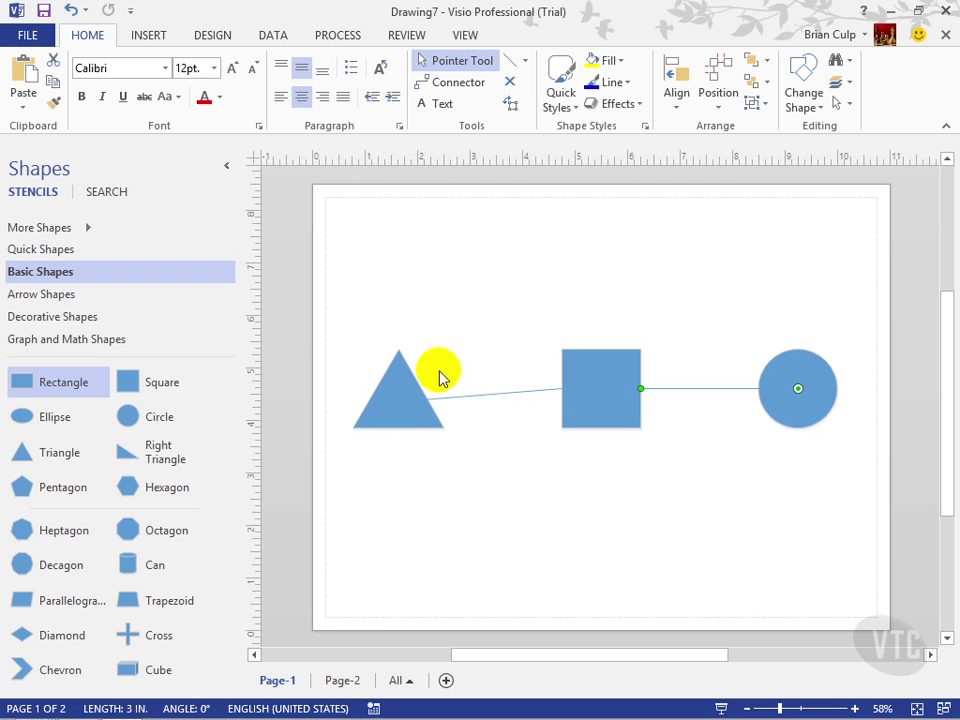
Step: Move the triangle to the top-left and place a 5.25 × 2 in. rectangle below the shapes
{"action": "left_click", "coordinate": [393, 401]}
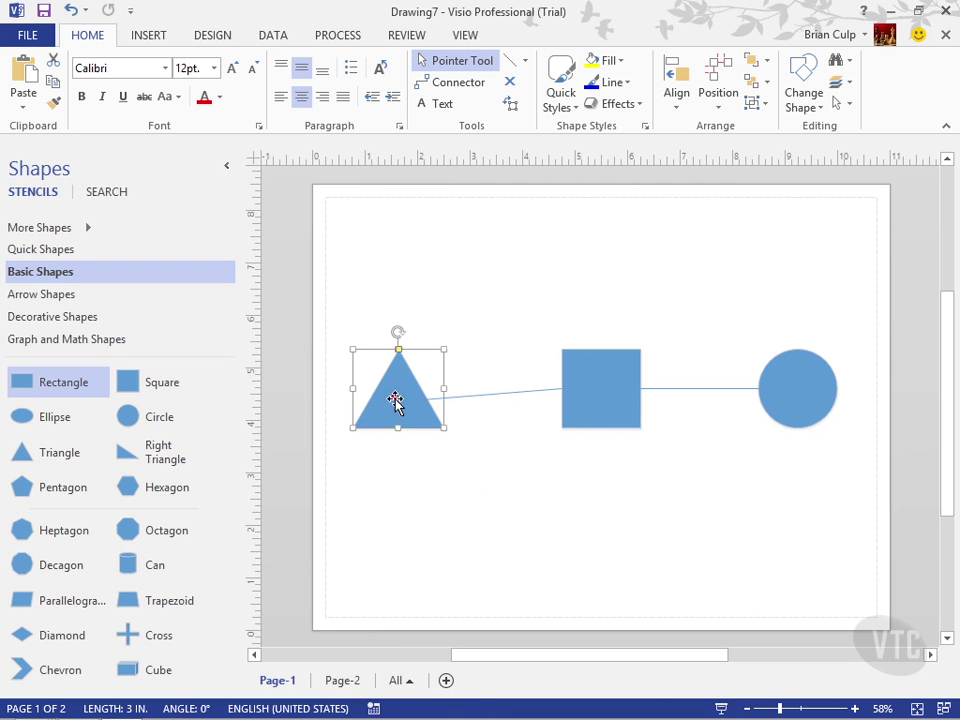
{"action": "left_click", "coordinate": [390, 414]}
{"action": "left_click_drag", "start_coordinate": [390, 414], "coordinate": [403, 262]}
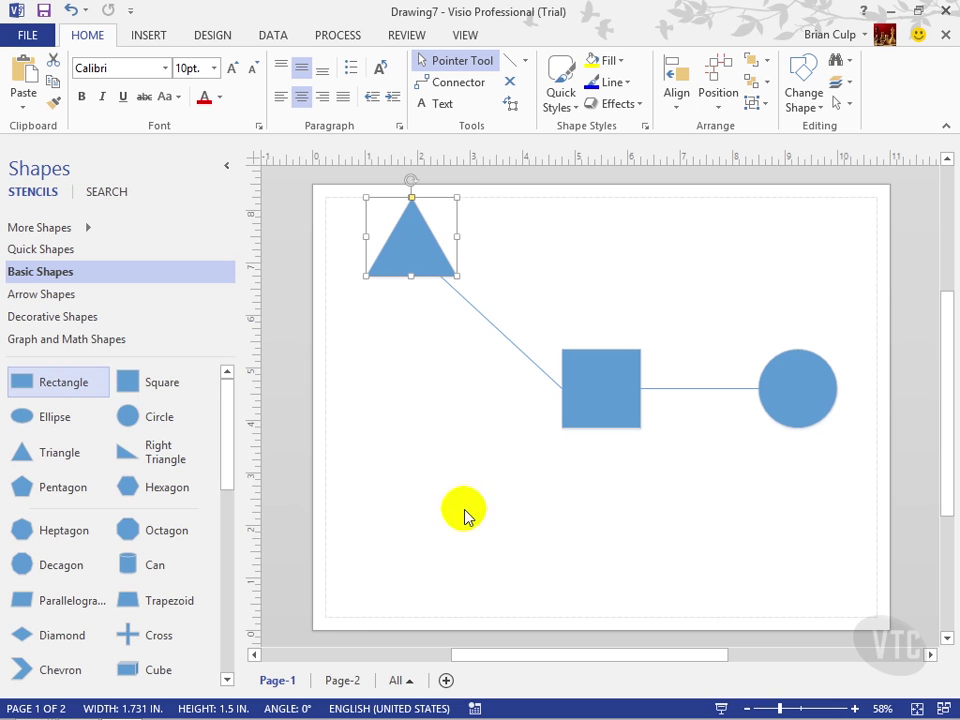
{"action": "left_click_drag", "start_coordinate": [88, 384], "coordinate": [772, 590]}
Step: Draw a 3.482 in. line from the circle's centre down to the rectangle's top edge
{"action": "left_click", "coordinate": [510, 63]}
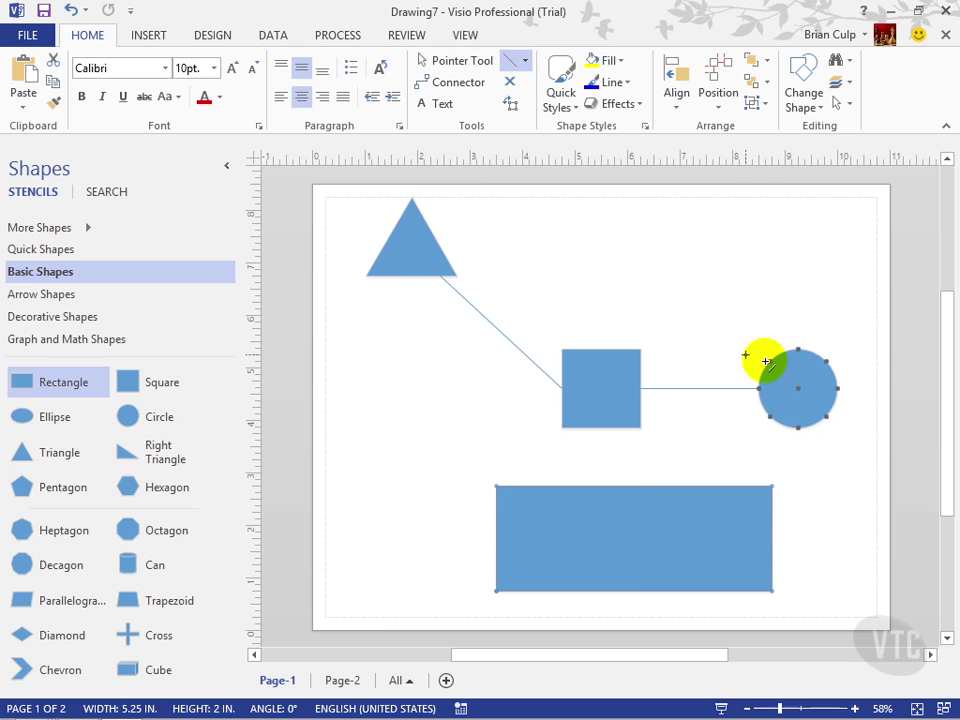
{"action": "mouse_move", "coordinate": [798, 391]}
{"action": "left_mouse_down"}
{"action": "mouse_move", "coordinate": [743, 470]}
{"action": "mouse_move", "coordinate": [624, 536]}
{"action": "mouse_move", "coordinate": [706, 540]}
{"action": "mouse_move", "coordinate": [797, 392]}
{"action": "mouse_move", "coordinate": [677, 539]}
{"action": "mouse_move", "coordinate": [696, 536]}
{"action": "mouse_move", "coordinate": [703, 550]}
{"action": "left_mouse_up"}
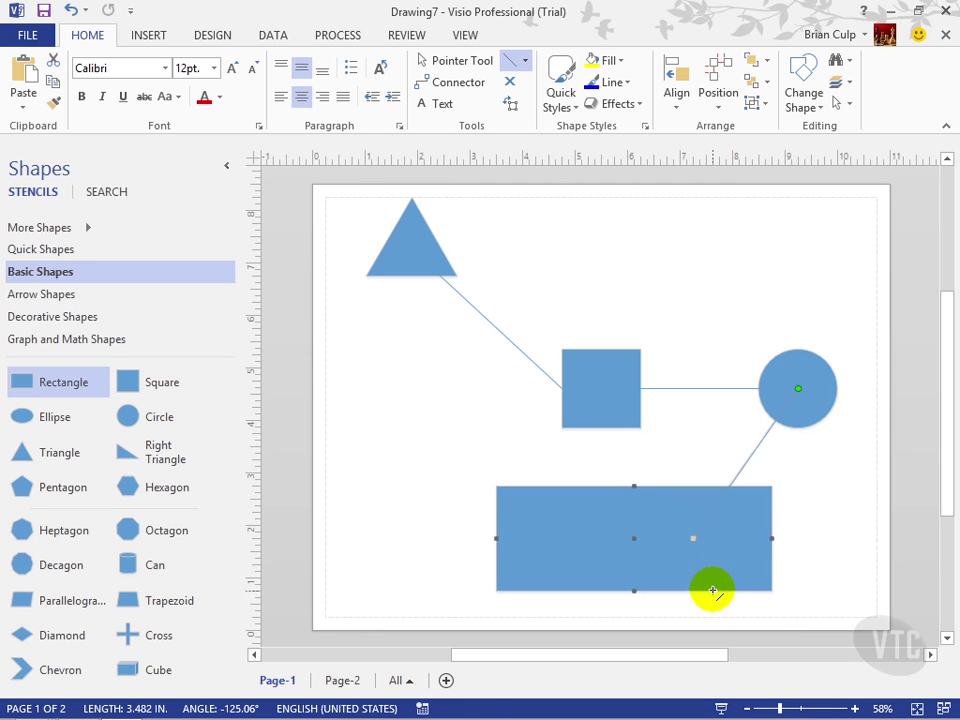
{"action": "left_click", "coordinate": [761, 455]}
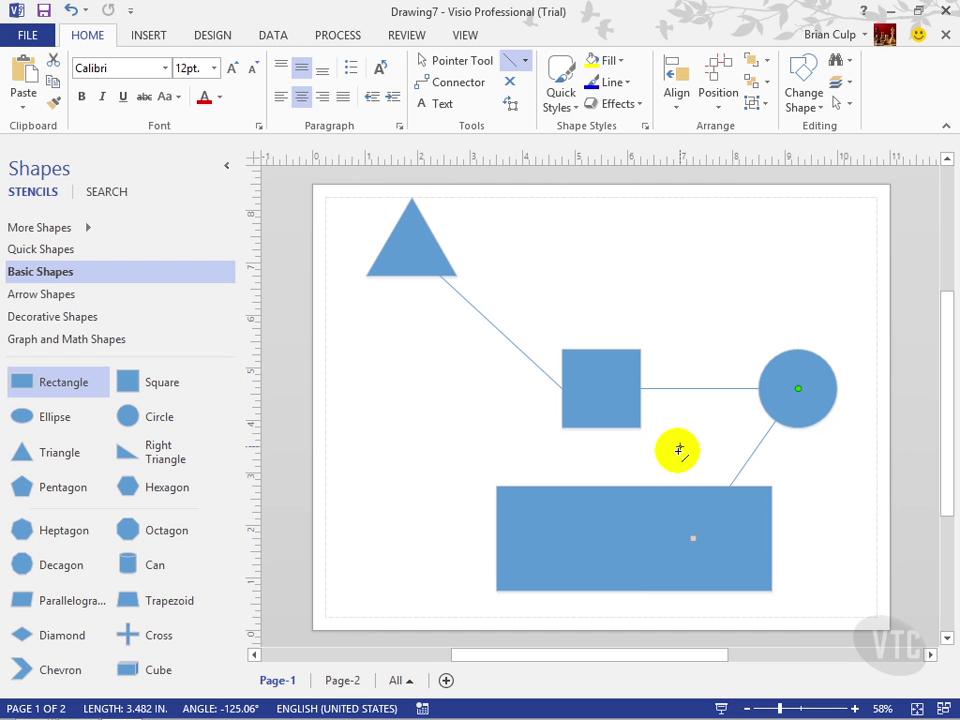
Step: Shift the rectangle to the lower left and move the square up, keeping its lines glued
{"action": "key", "text": "ctrl+1"}
{"action": "left_click_drag", "start_coordinate": [624, 516], "coordinate": [437, 437]}
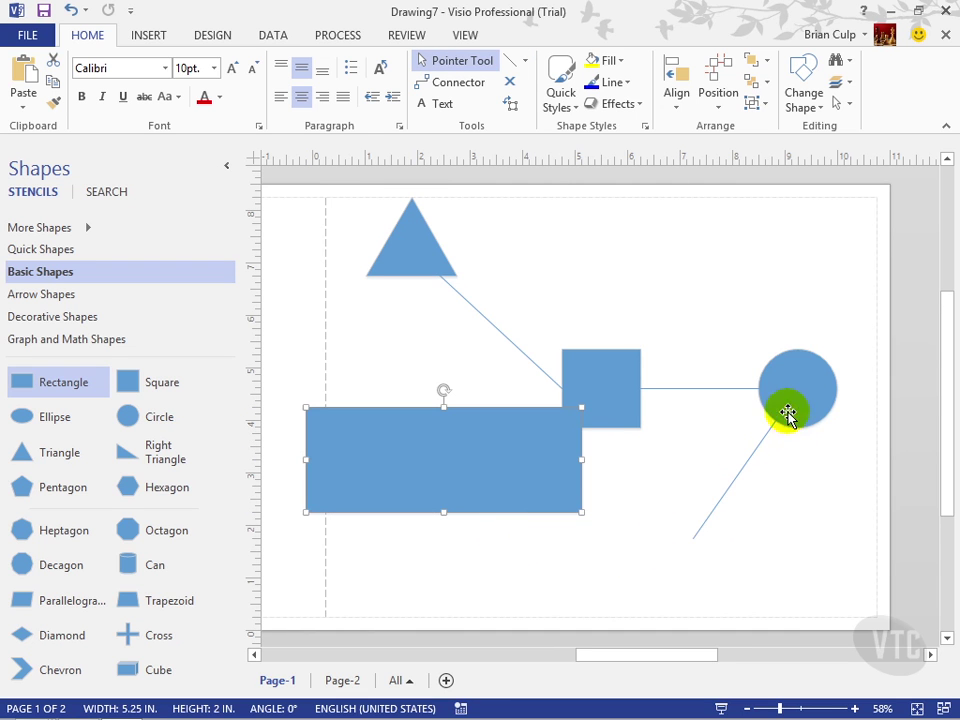
{"action": "left_click", "coordinate": [502, 490]}
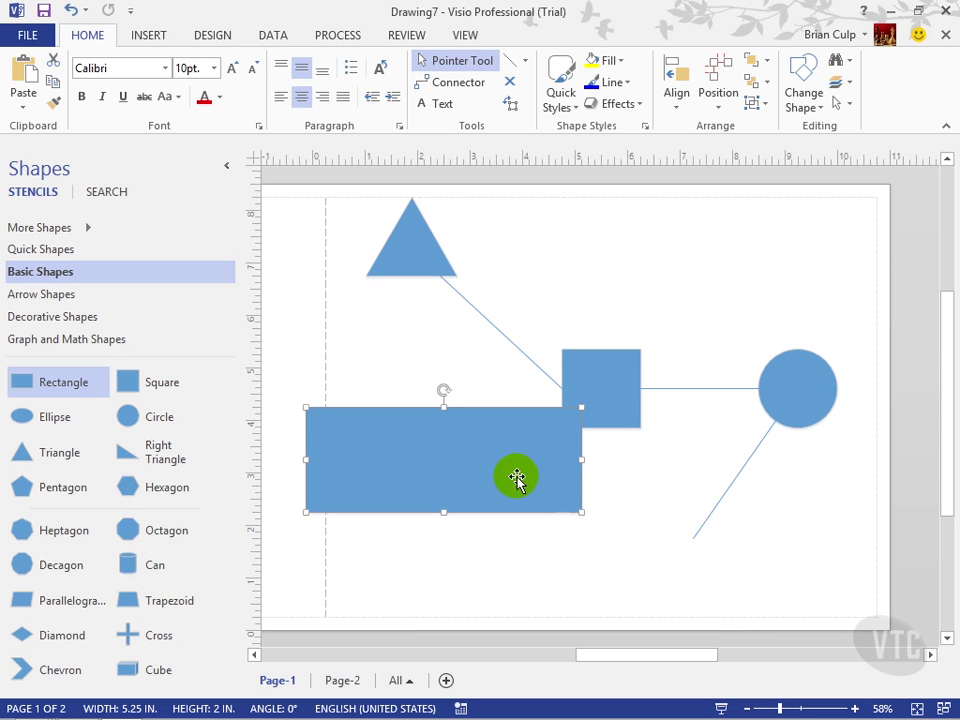
{"action": "left_click_drag", "start_coordinate": [510, 478], "coordinate": [569, 557]}
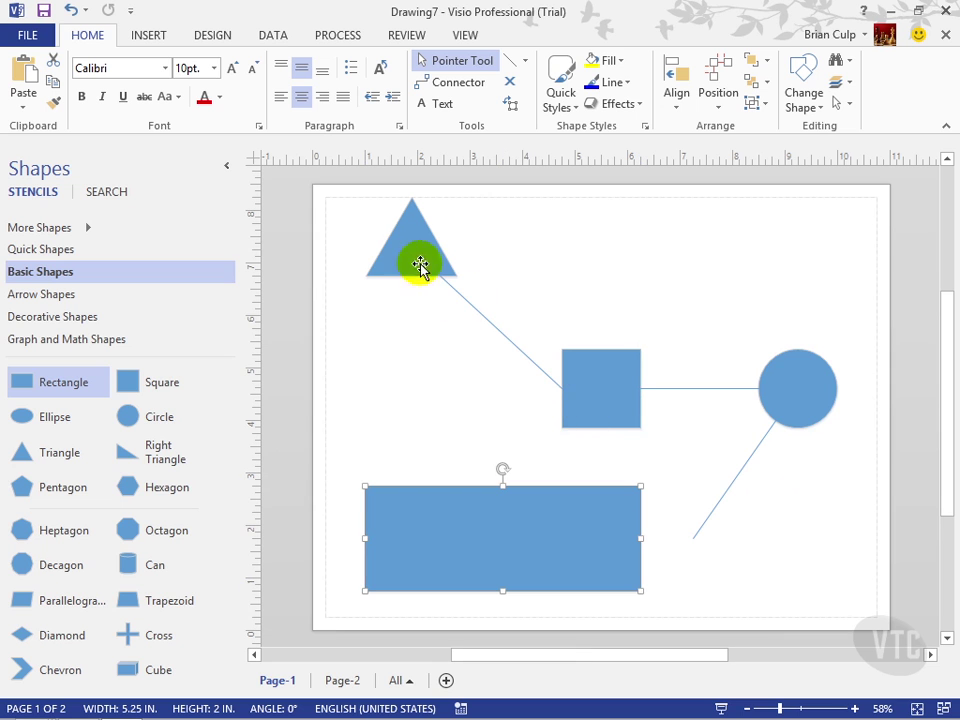
{"action": "left_click_drag", "start_coordinate": [600, 405], "coordinate": [686, 262]}
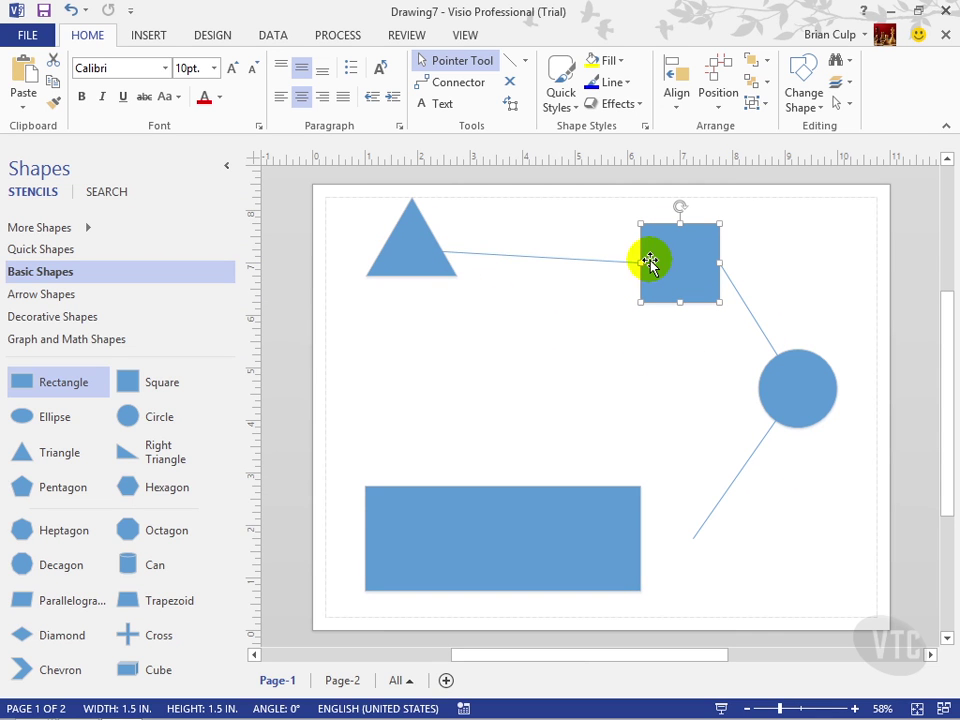
{"action": "left_click", "coordinate": [662, 388]}
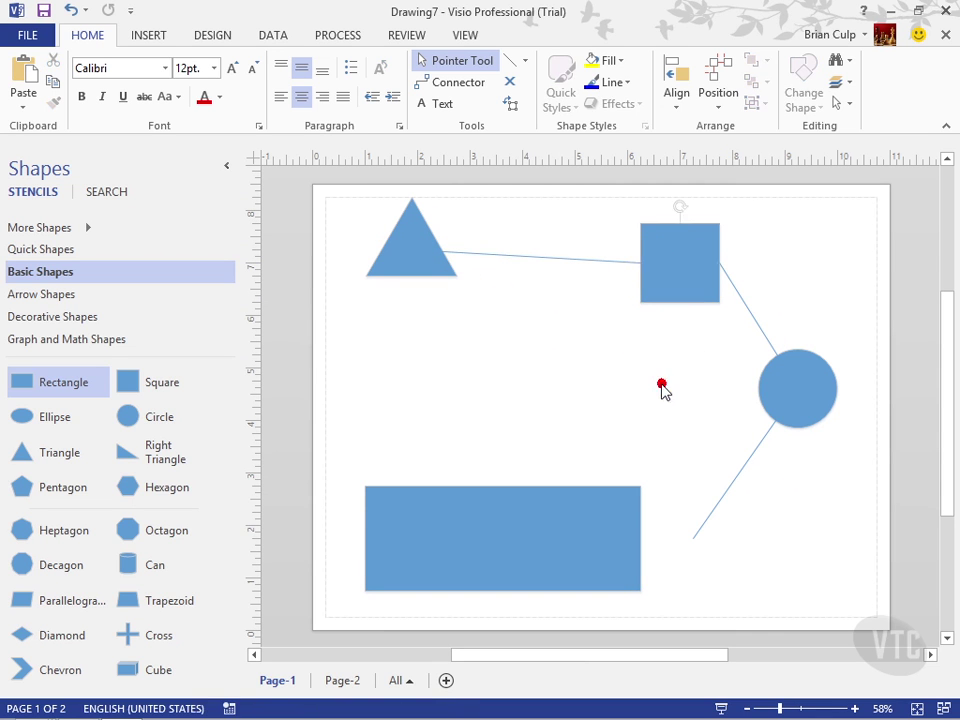
Step: Delete the loose line below the circle and the triangle–square line
{"action": "left_click", "coordinate": [722, 497]}
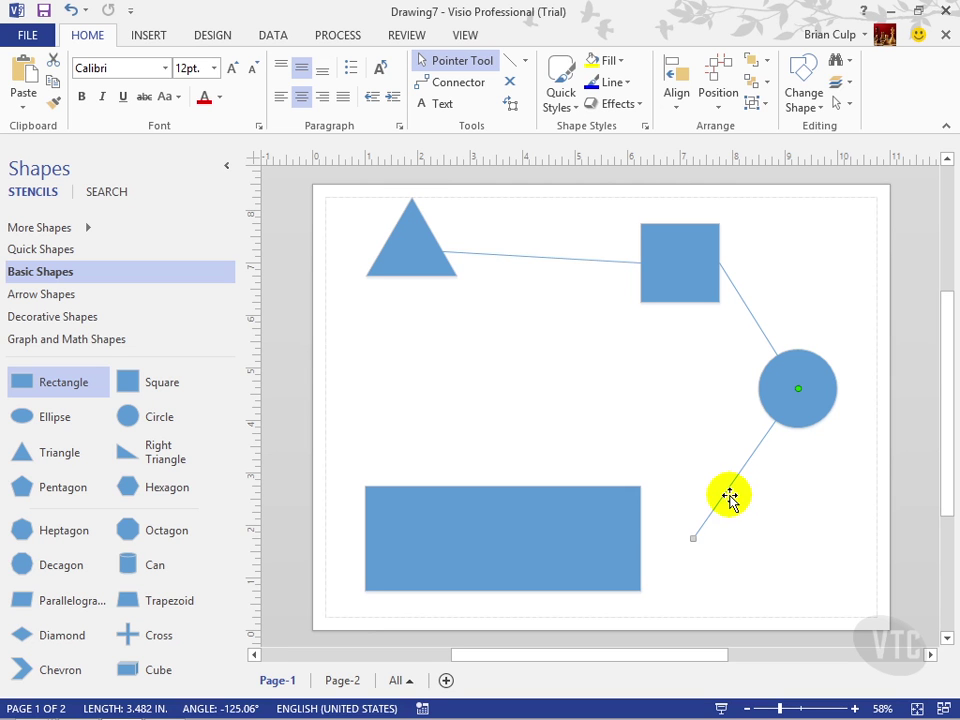
{"action": "key", "text": "Delete"}
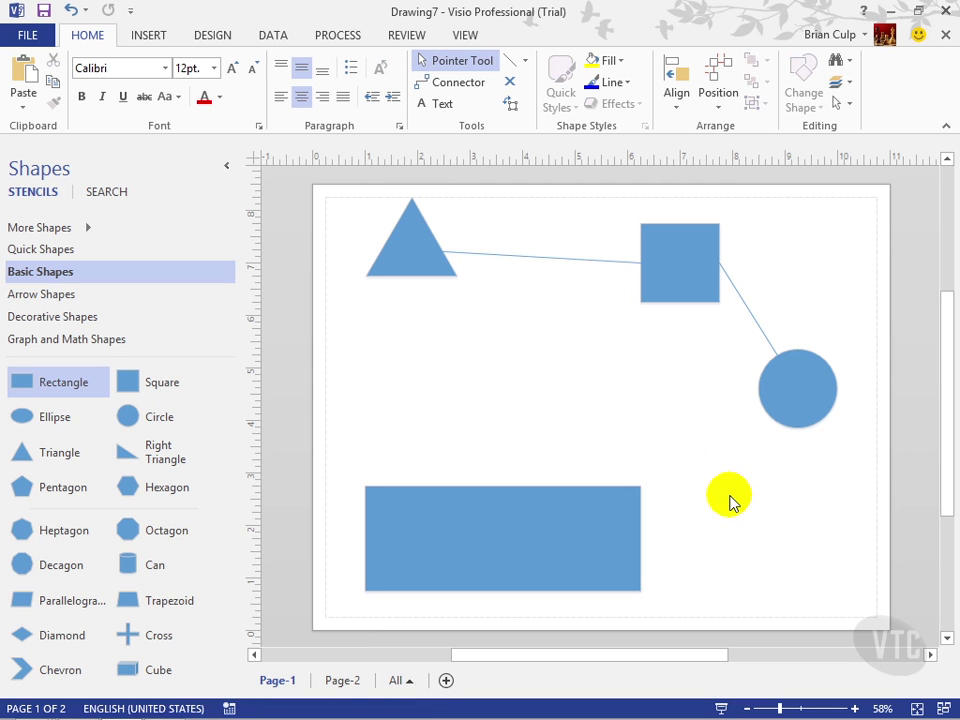
{"action": "double_click", "coordinate": [506, 262]}
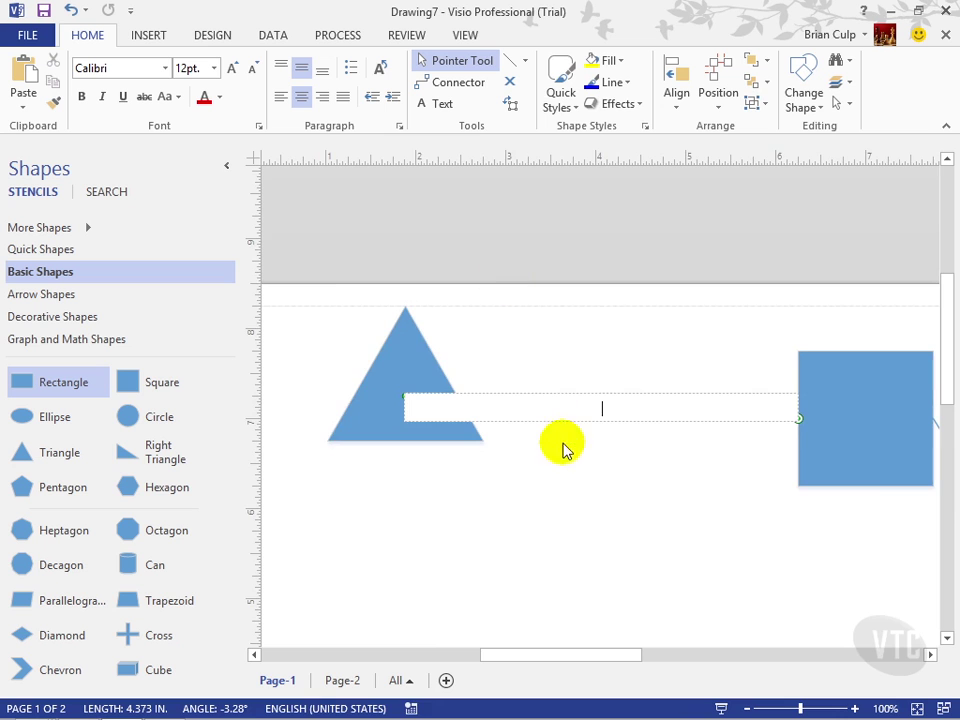
{"action": "key", "text": "Escape"}
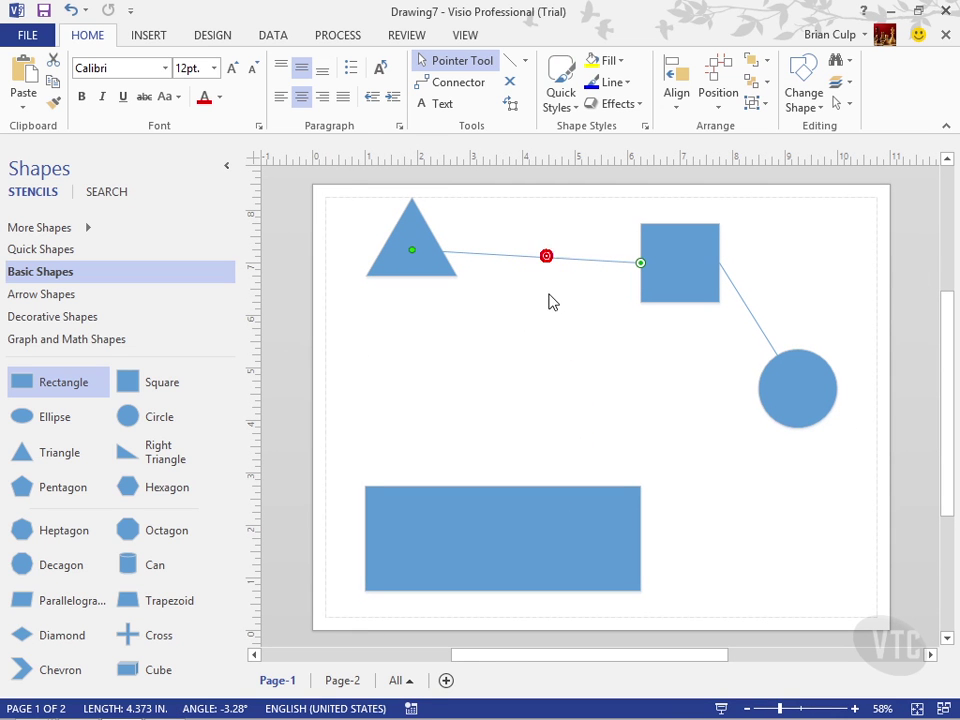
{"action": "left_click", "coordinate": [549, 299]}
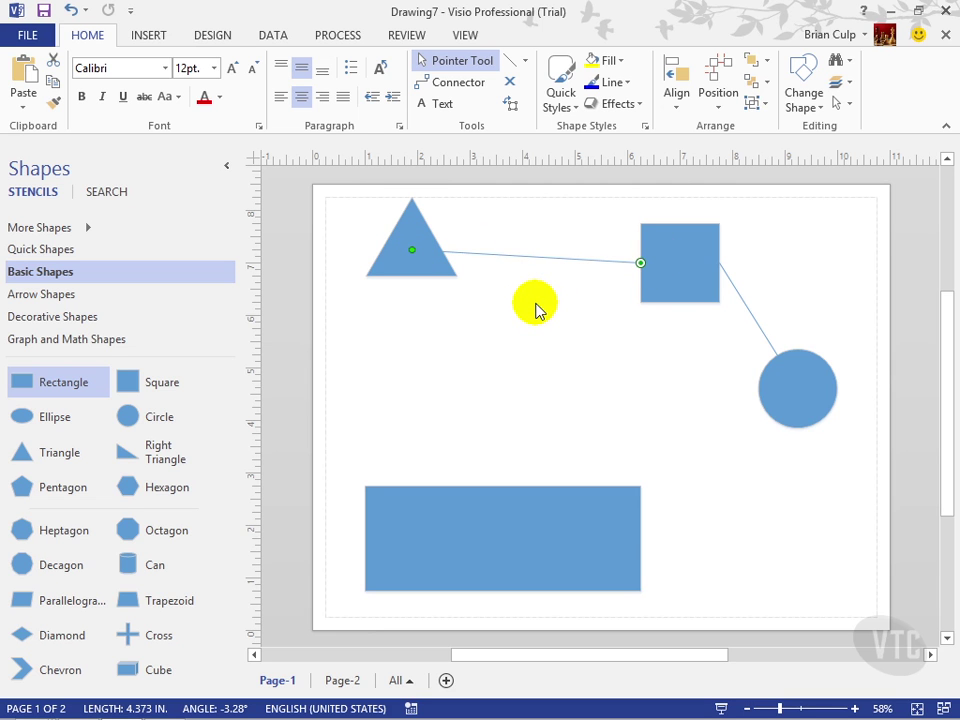
{"action": "key", "text": "Delete"}
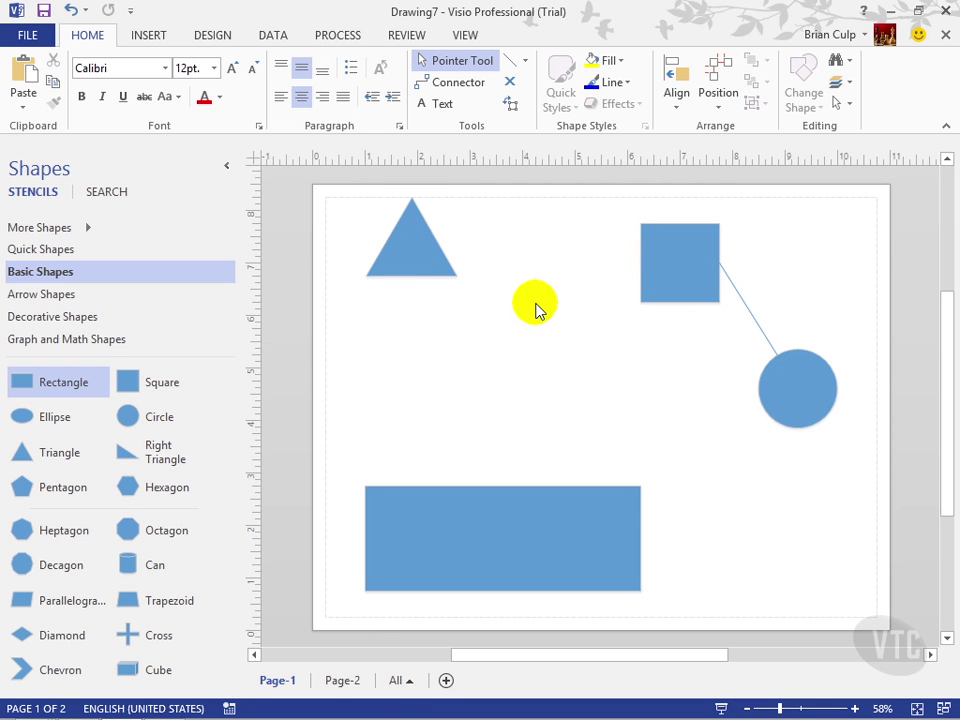